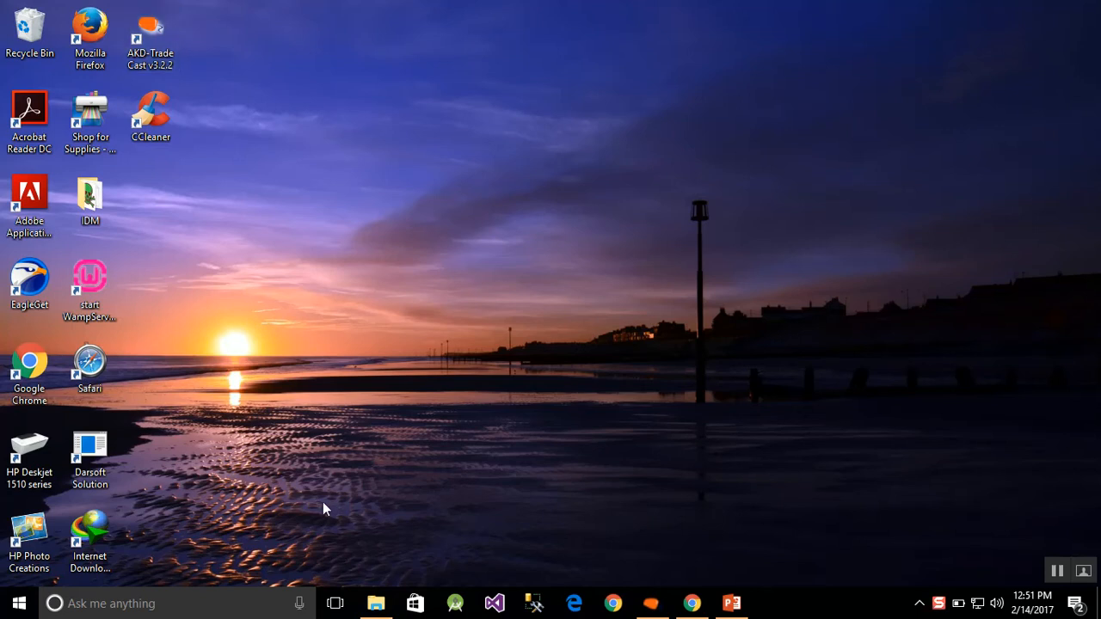
Switch to Chrome and search Google for "ECLIPse IDE" in a new tab.
click(694, 605)
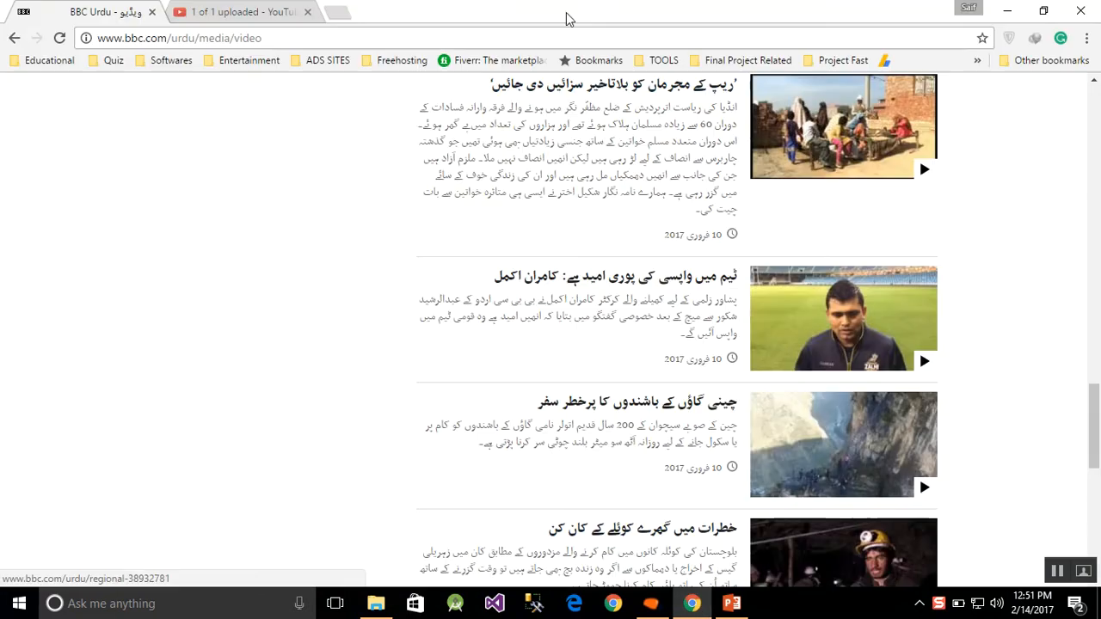
click(336, 12)
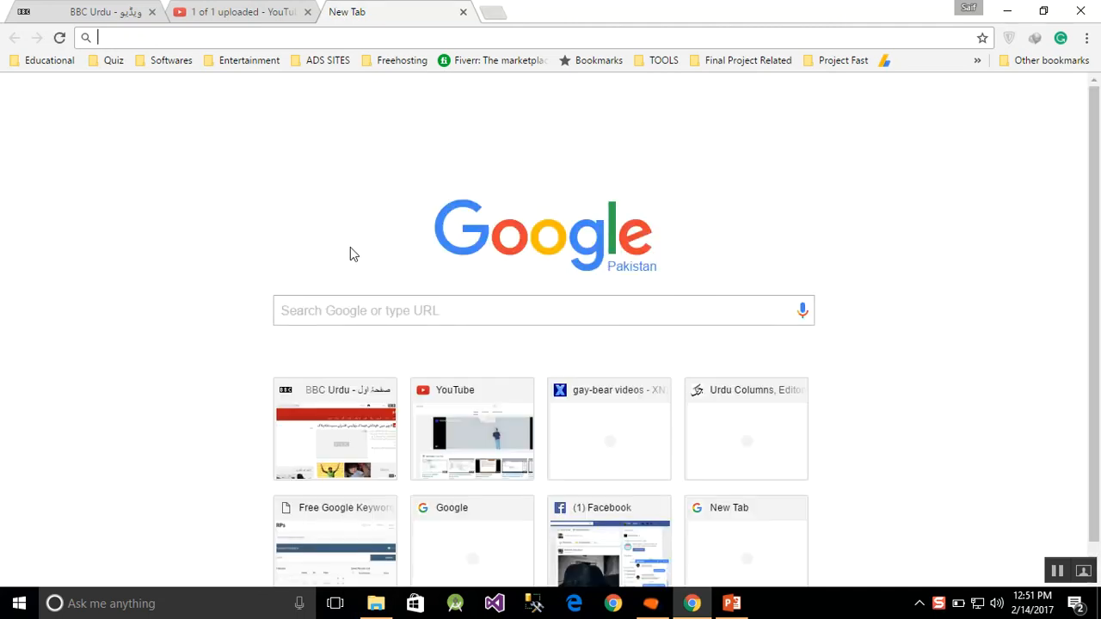
click(317, 303)
text(E)
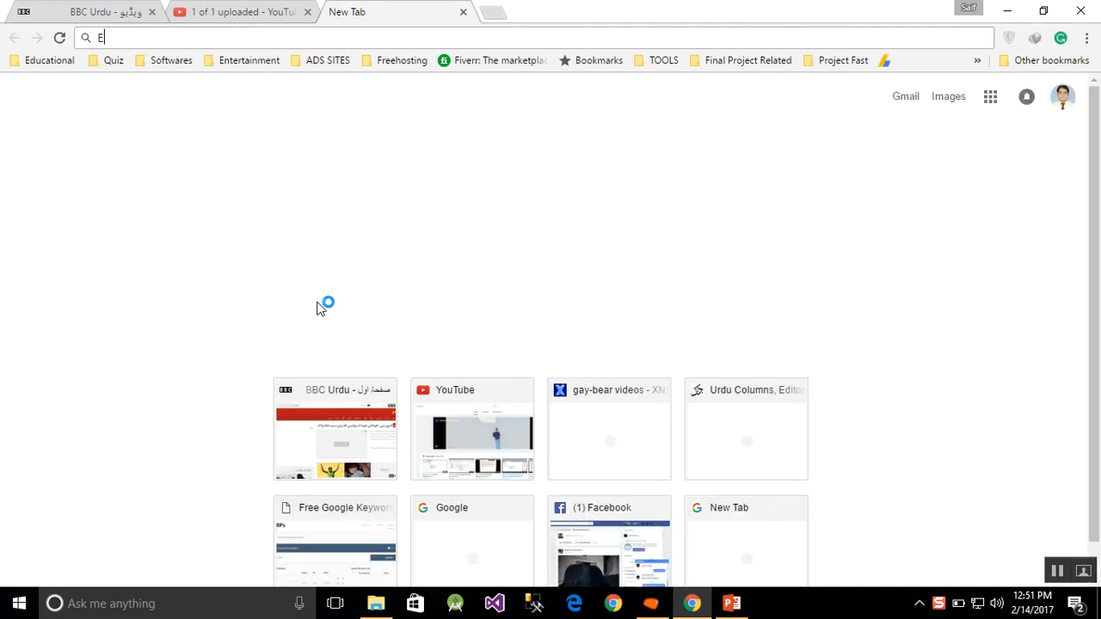
text(CLIP)
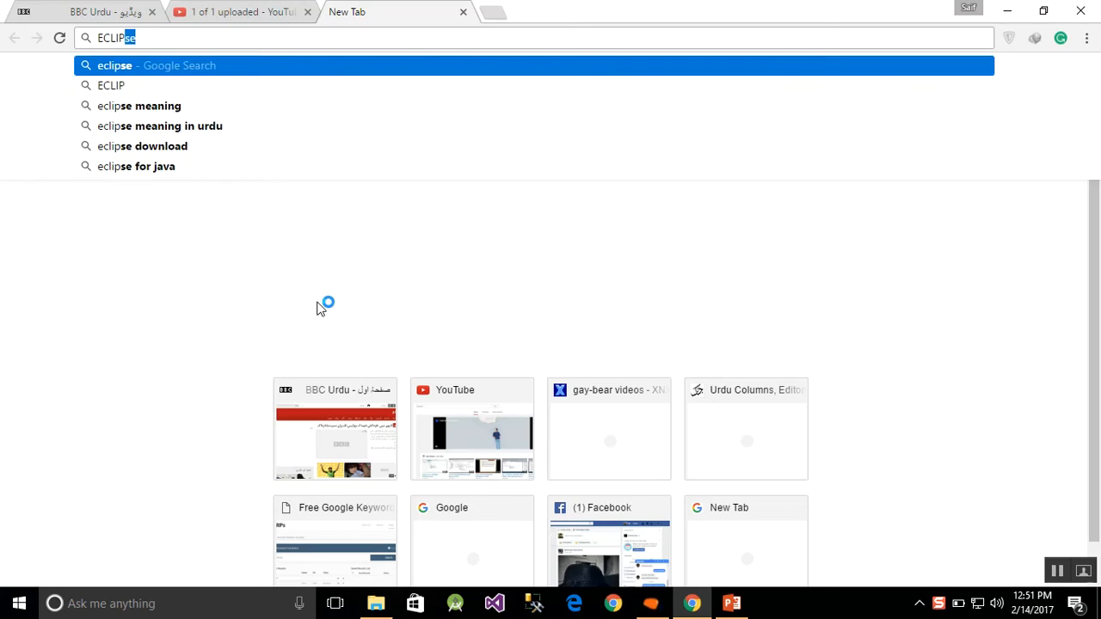
key(Right)
text(IDE)
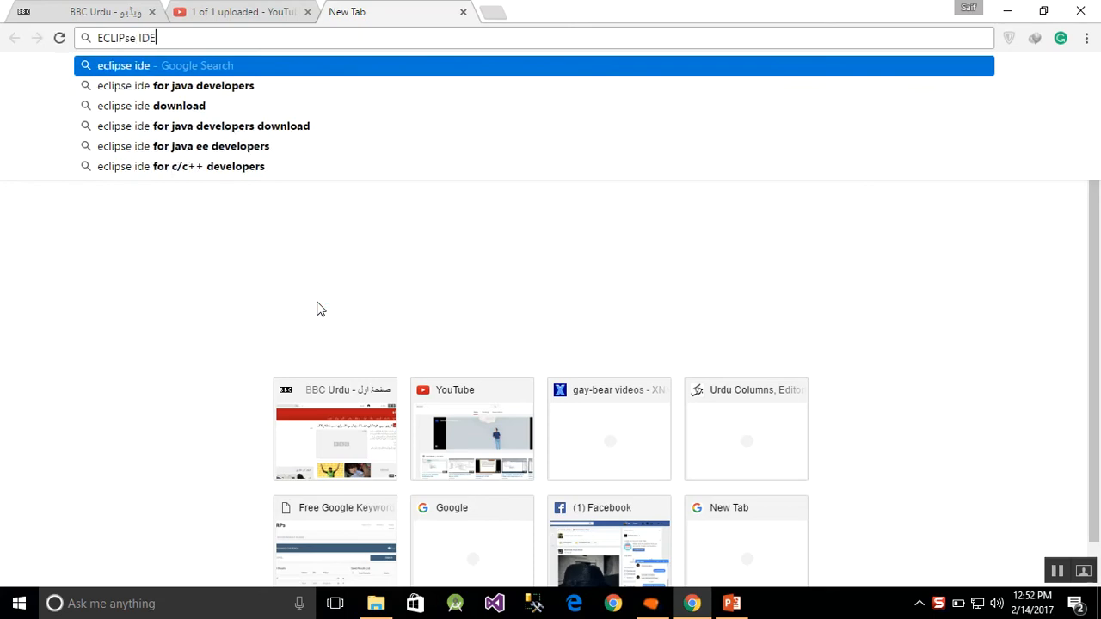
key(Return)
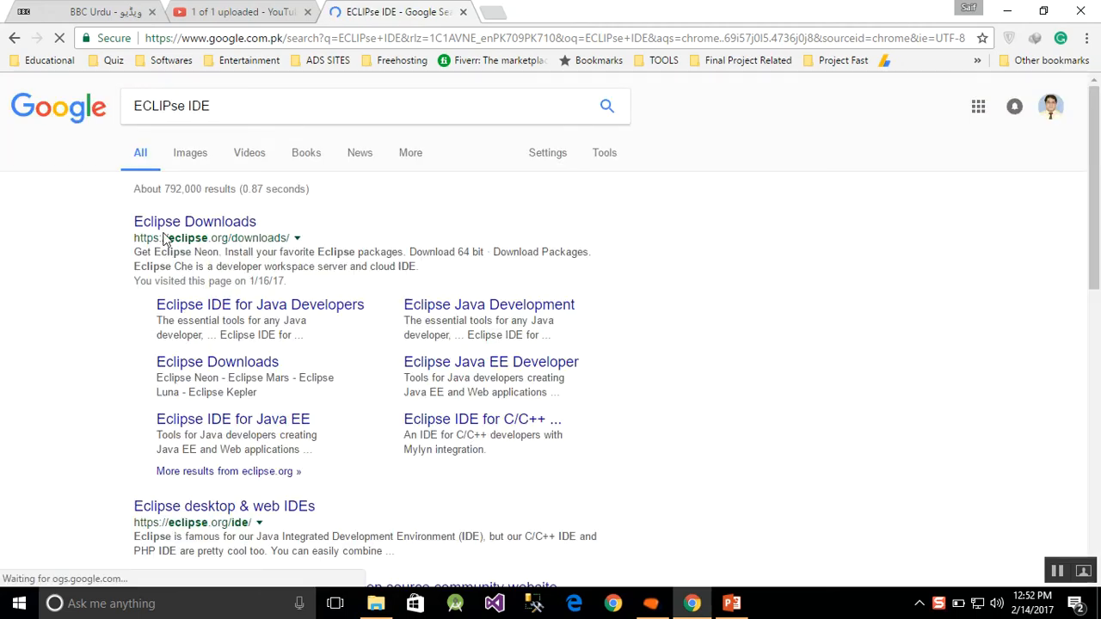
Open the Eclipse Downloads search result and choose the 64-bit download of Eclipse Neon.
click(212, 225)
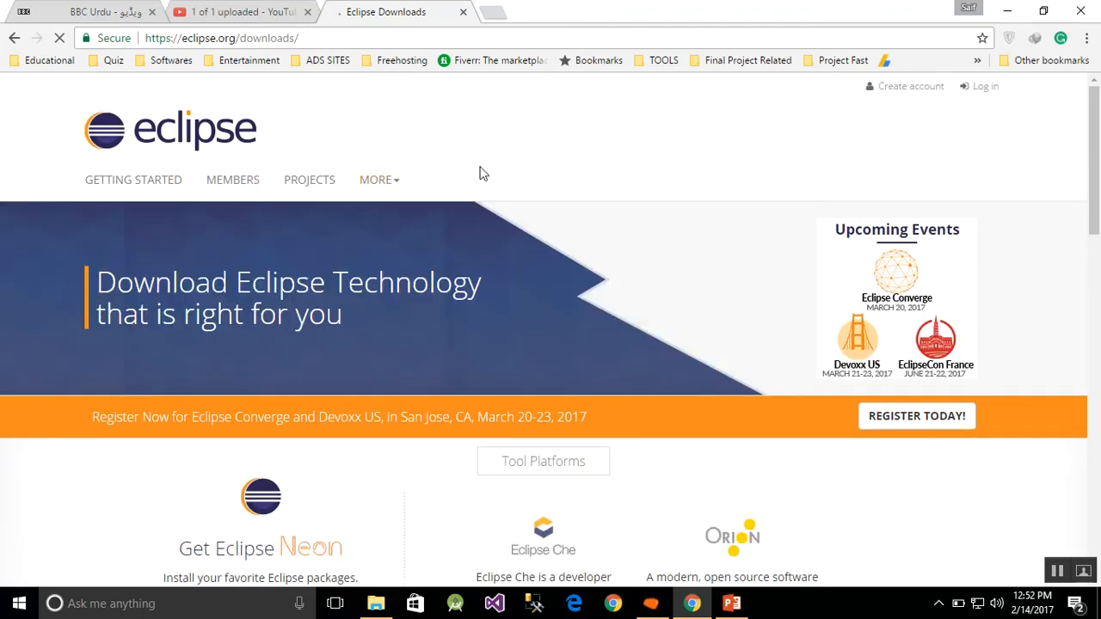
scroll(480, 172, down, 2)
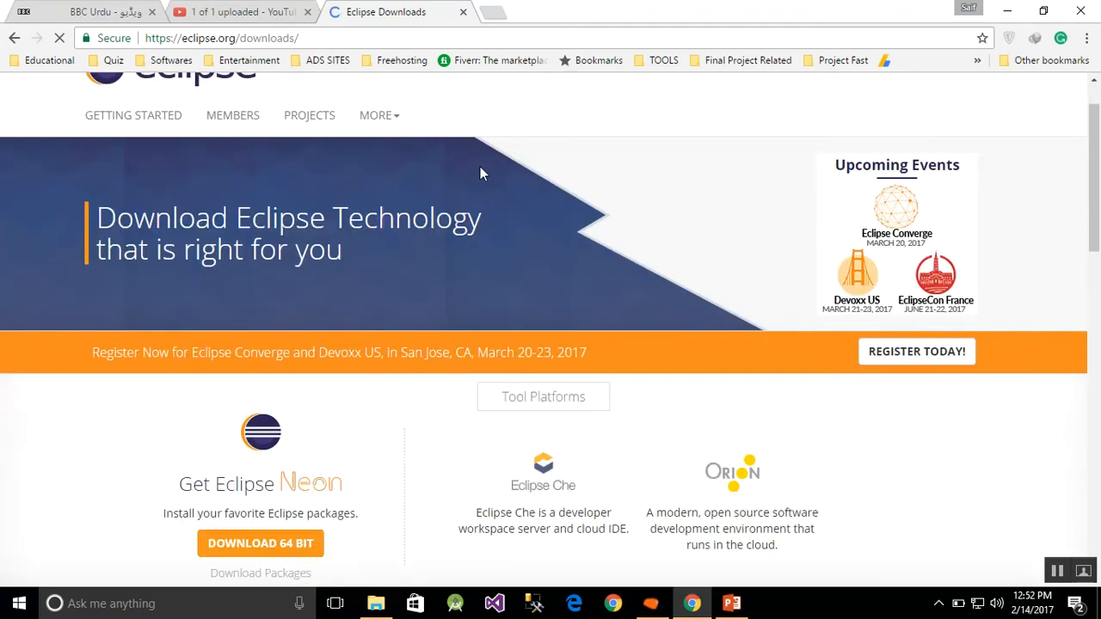
scroll(480, 172, down, 1)
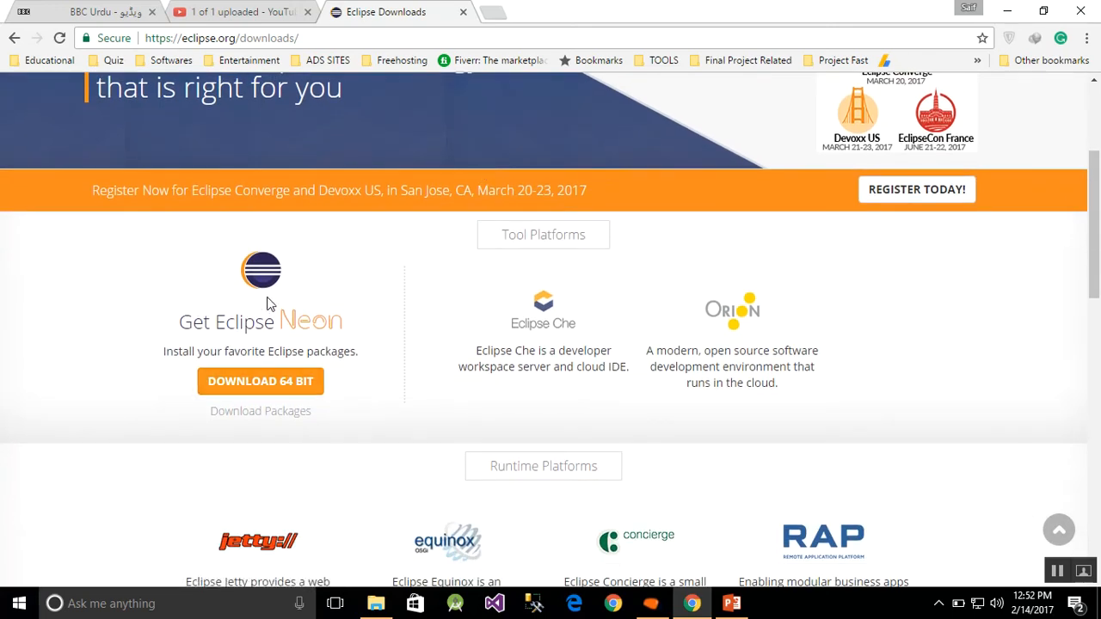
click(286, 391)
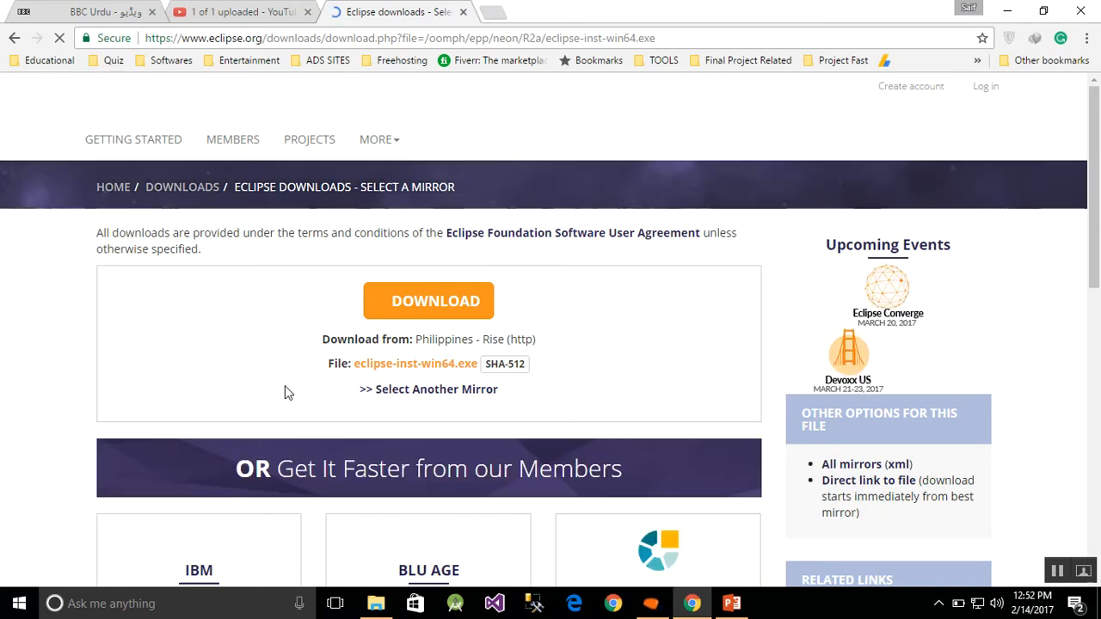
Download eclipse-inst-win64.exe from the offered mirror and start the transfer with the suggested save path.
scroll(284, 385, down, 2)
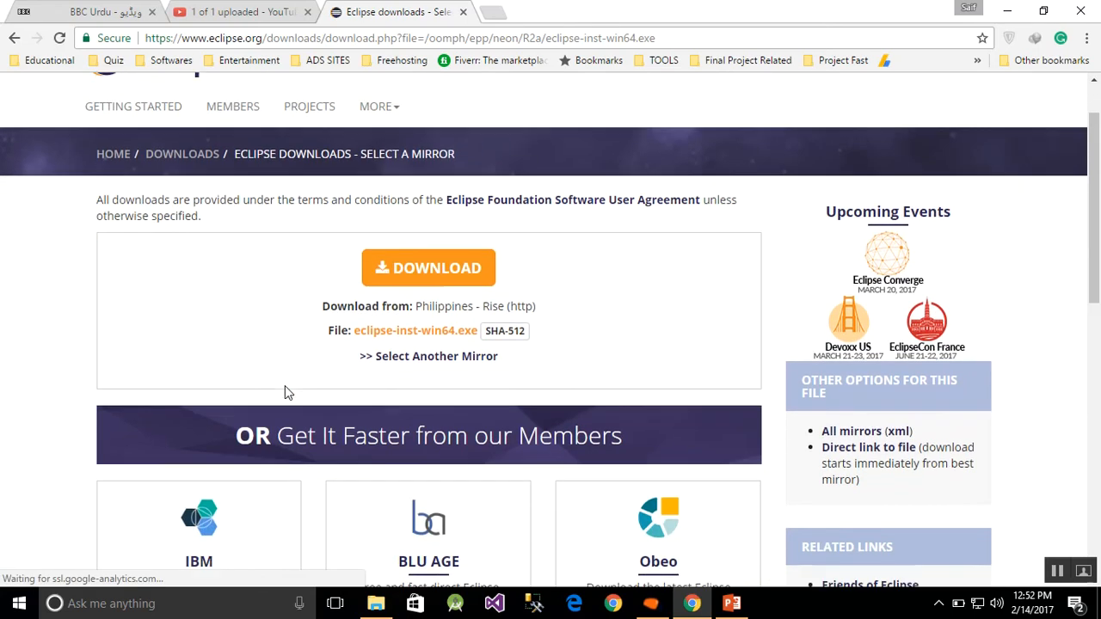
scroll(284, 387, down, 4)
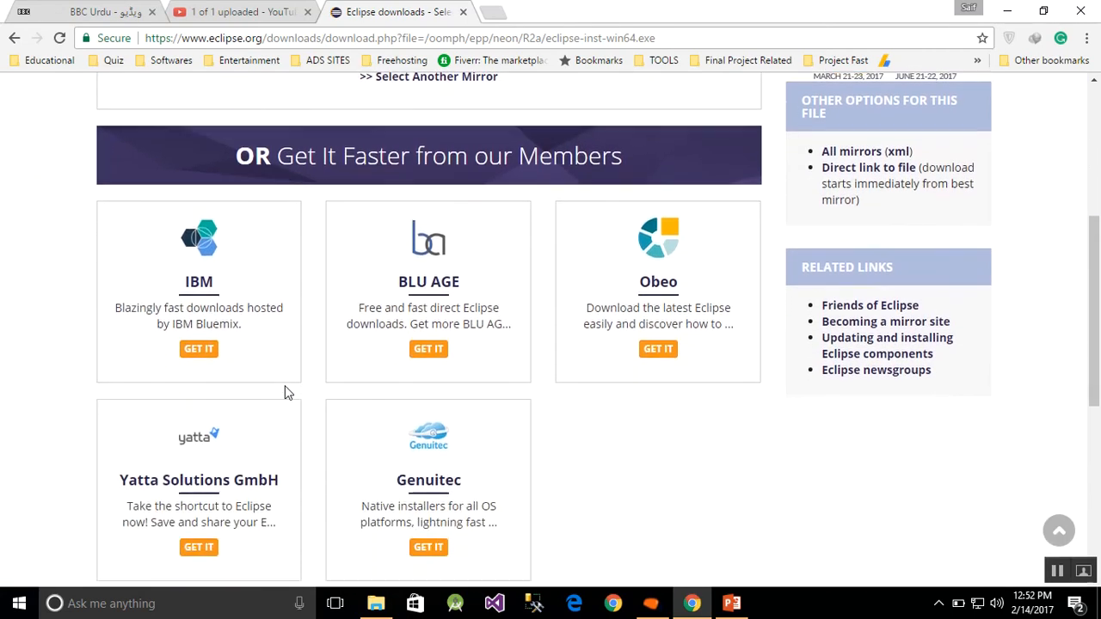
scroll(285, 387, up, 4)
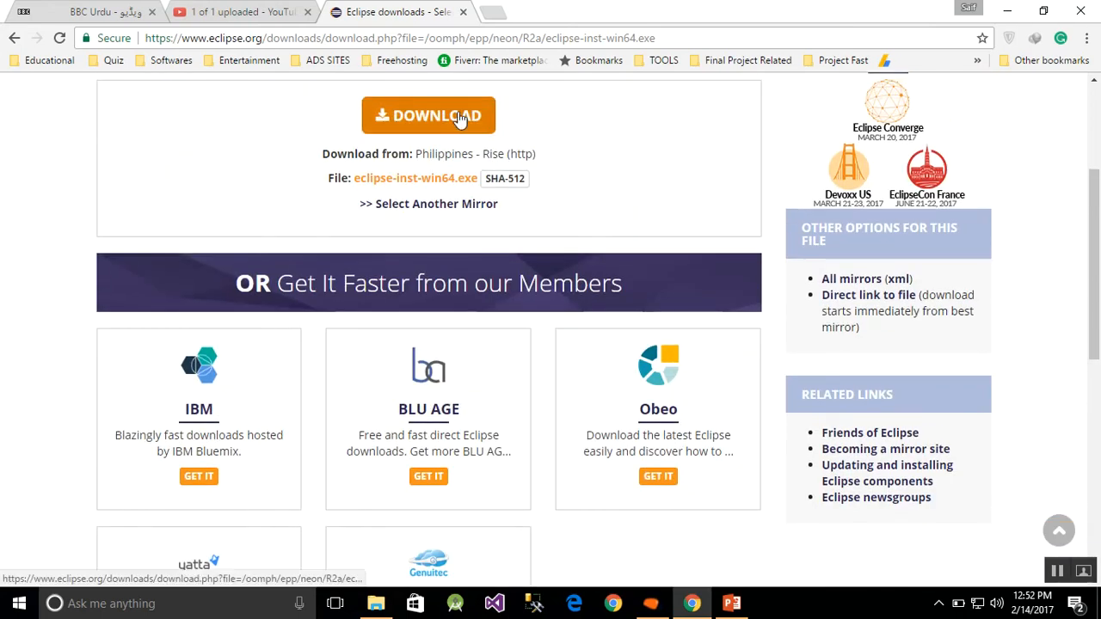
click(450, 124)
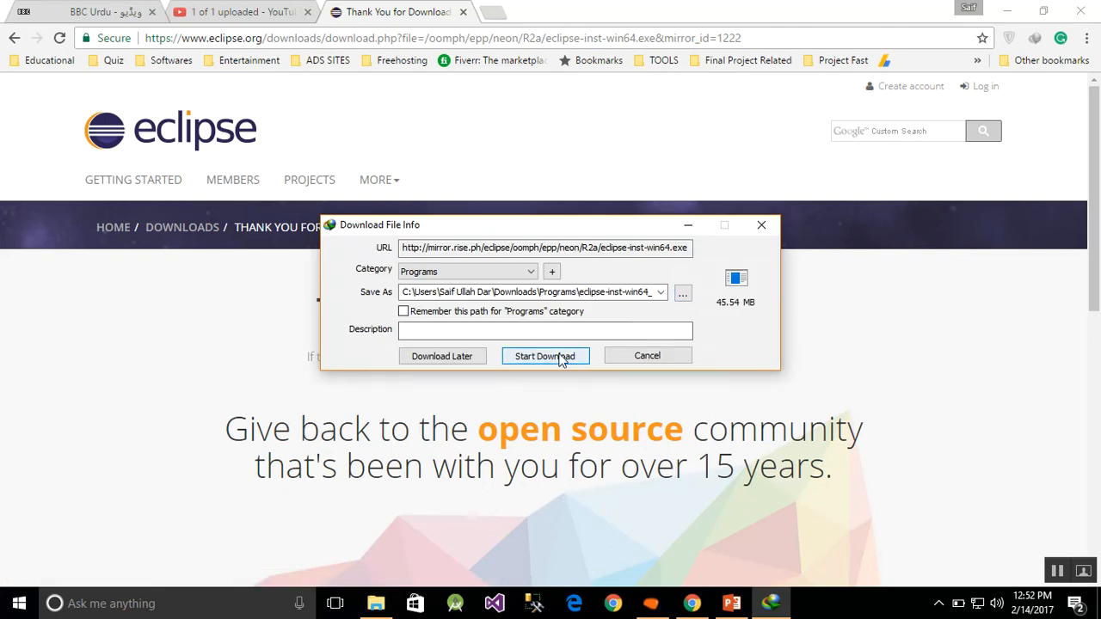
click(561, 359)
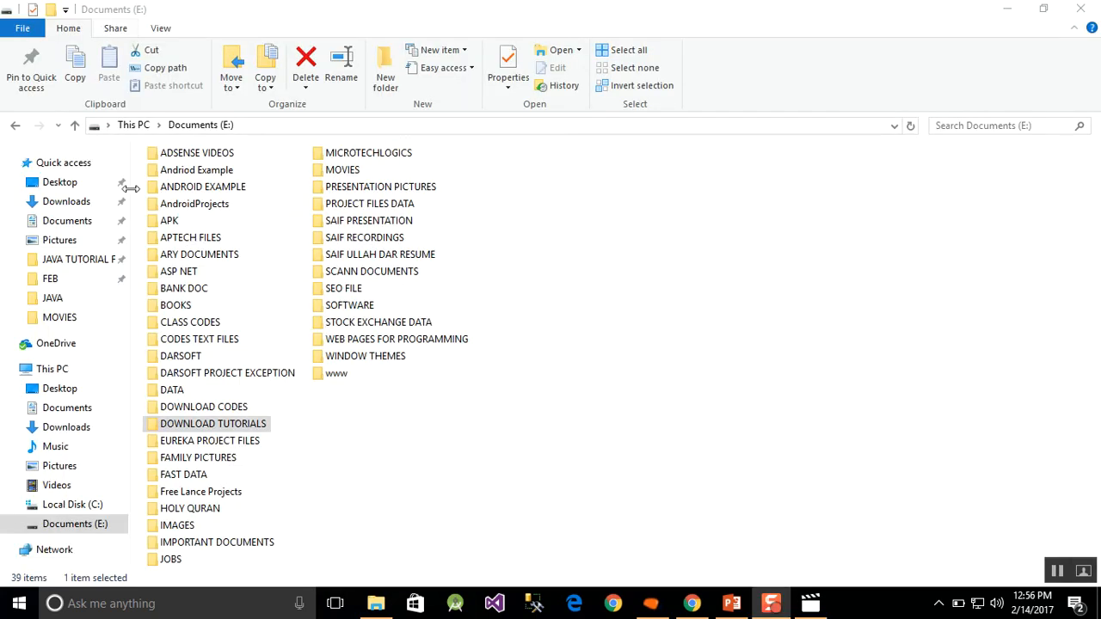
Check the Compressed folder in Downloads for the installer, and open Internet Download Manager's download list.
click(68, 203)
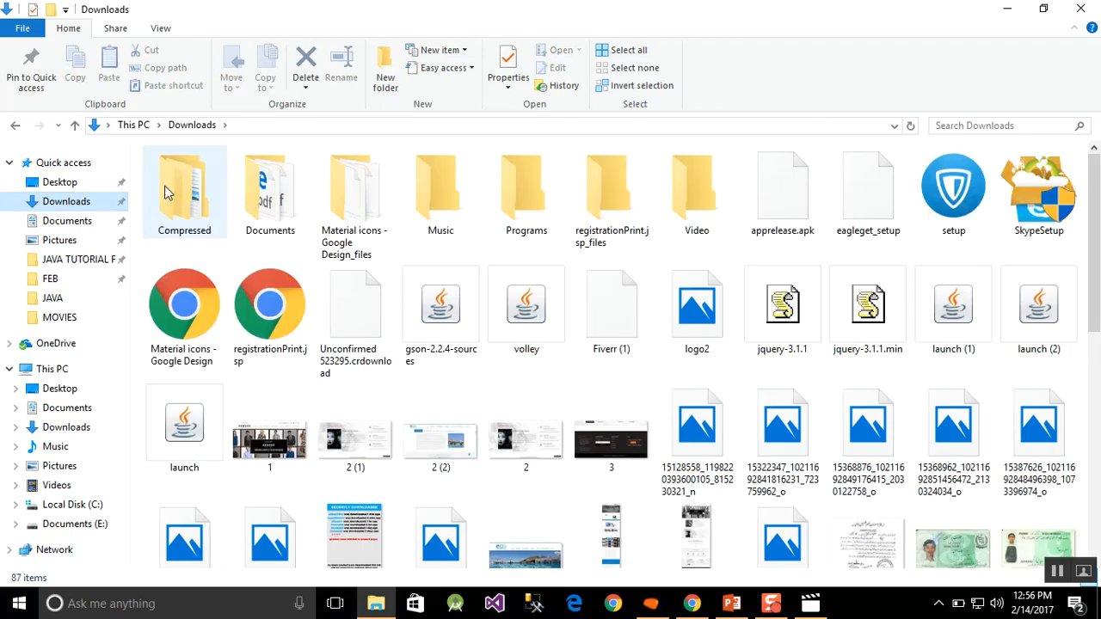
double_click(198, 196)
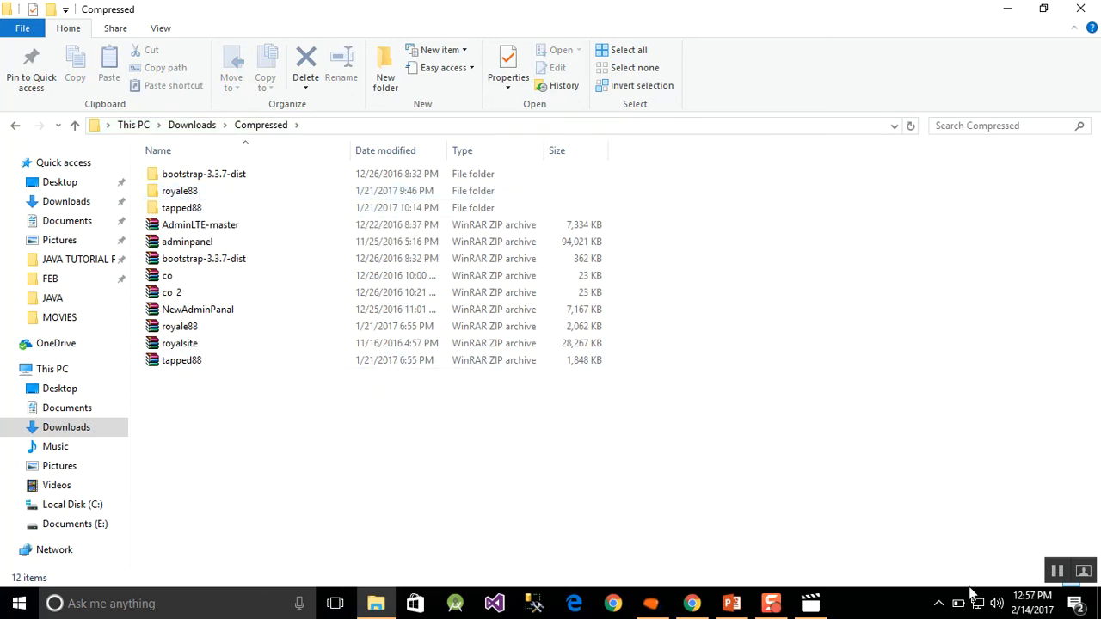
click(935, 603)
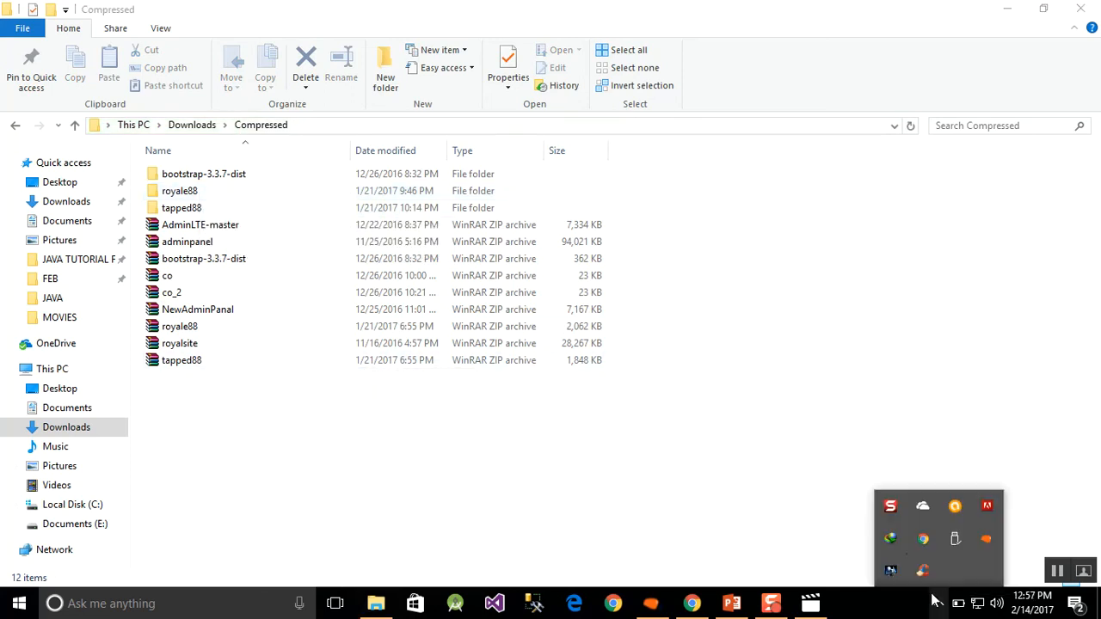
double_click(890, 538)
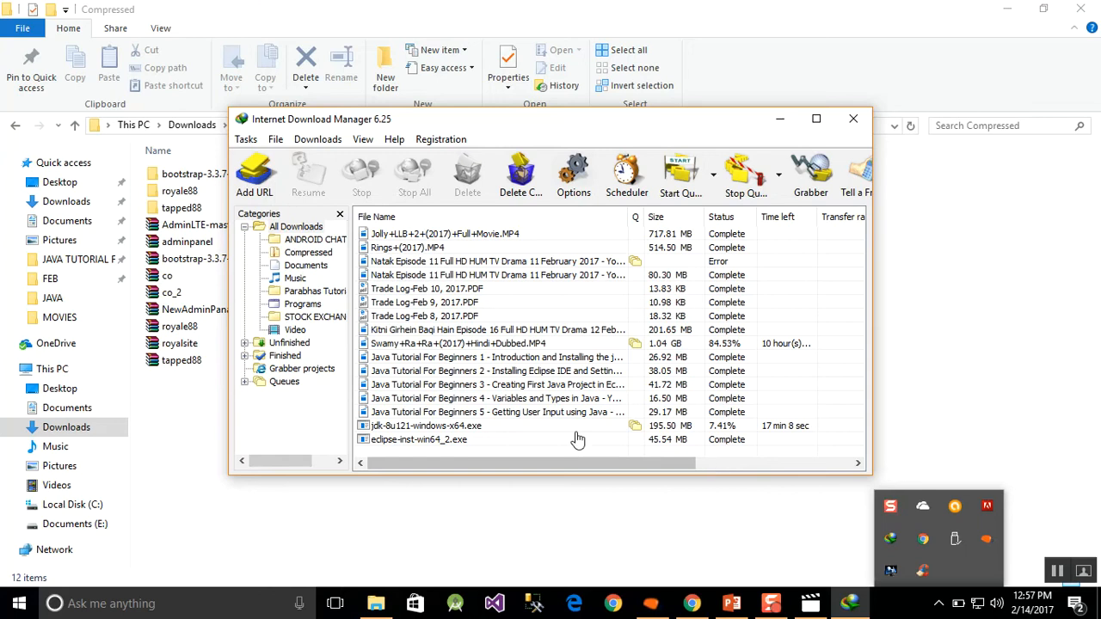
Open the folder containing eclipse-inst-win64_2.exe from the download list and bring its Programs window to the front.
click(521, 440)
right_click(521, 440)
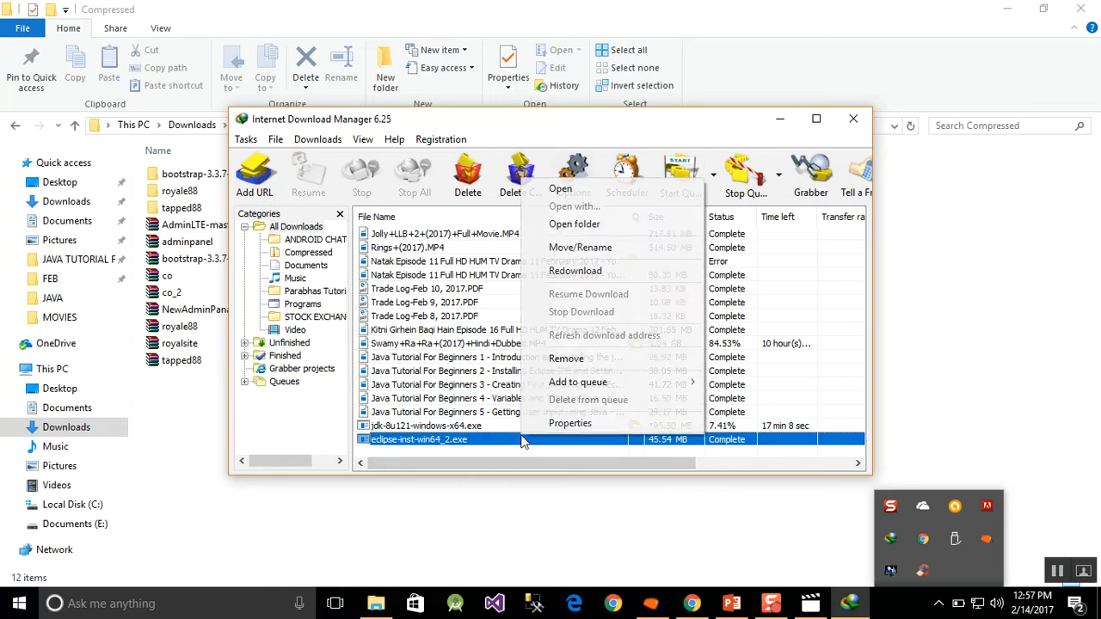
click(600, 225)
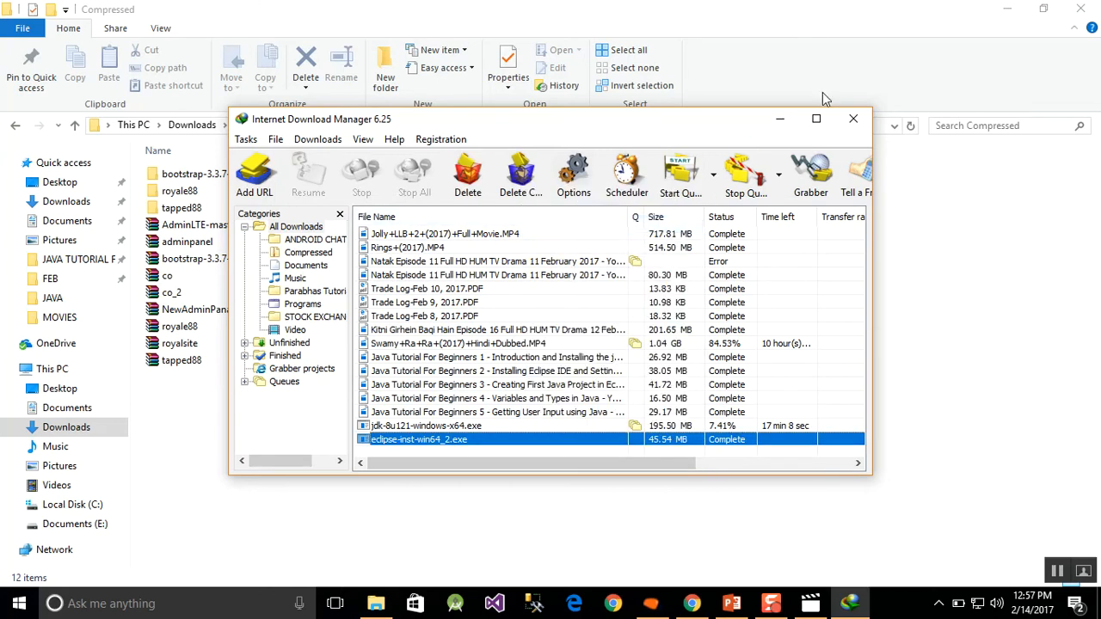
click(791, 127)
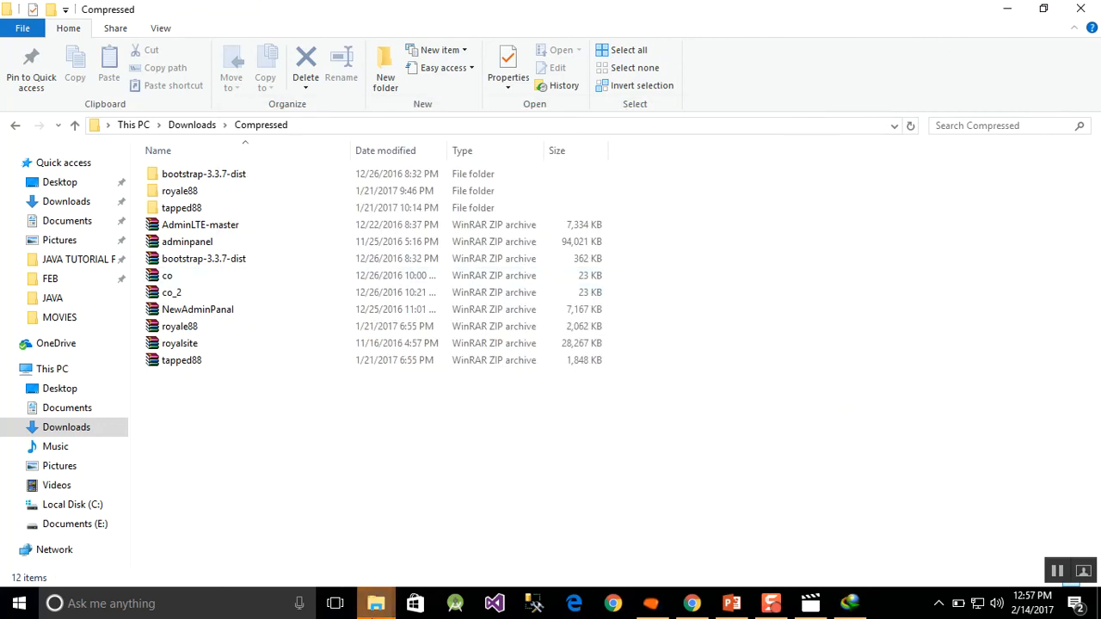
mouse_move(376, 603)
click(414, 531)
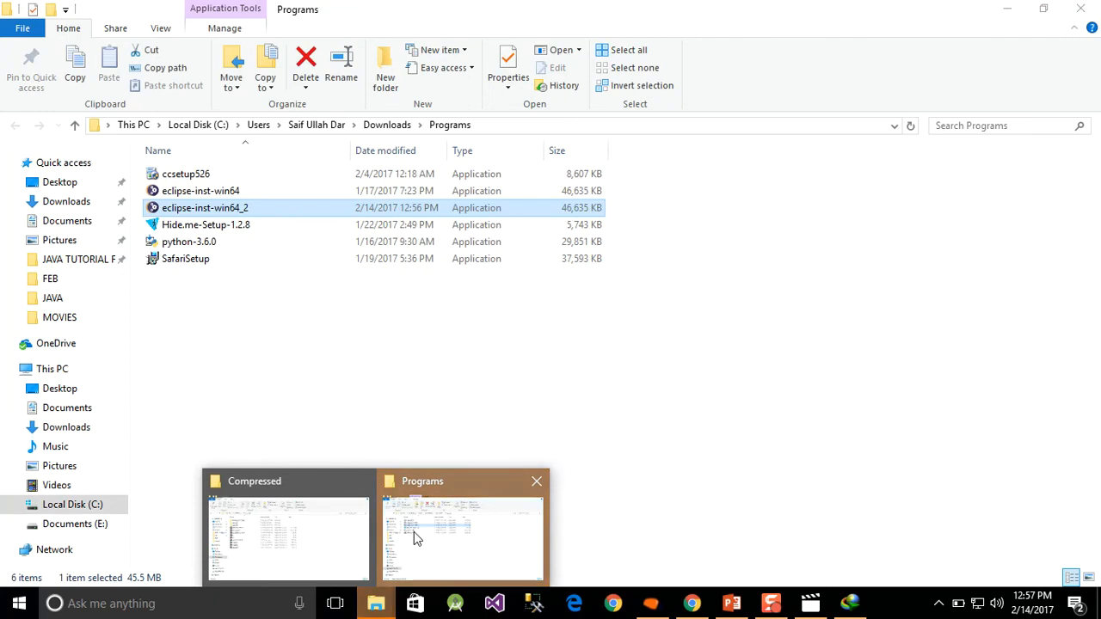
click(262, 285)
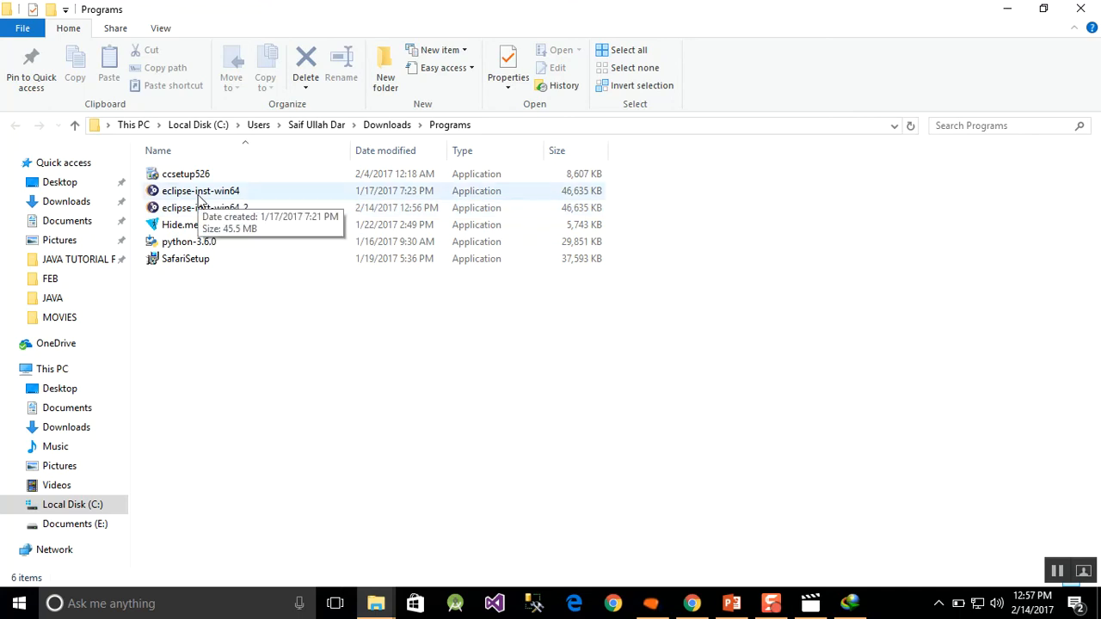
Launch the eclipse-inst-win64_2 installer from the Programs folder.
click(172, 212)
double_click(172, 211)
right_click(171, 208)
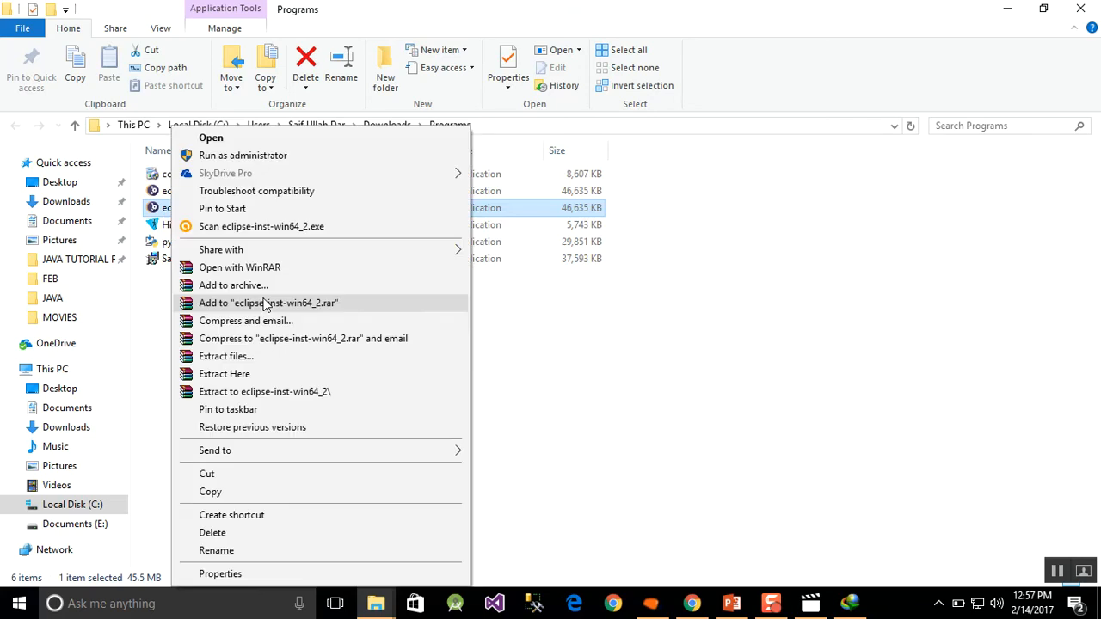
click(154, 336)
double_click(174, 210)
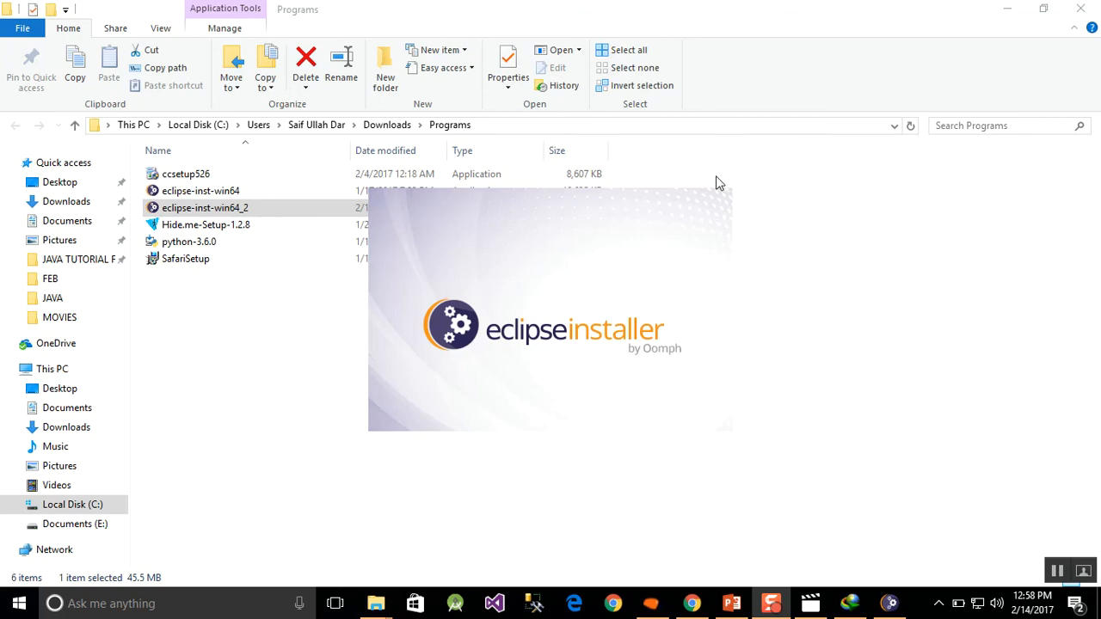
Minimize the open File Explorer and Chrome windows and dismiss the Trade Cast notification.
click(1006, 19)
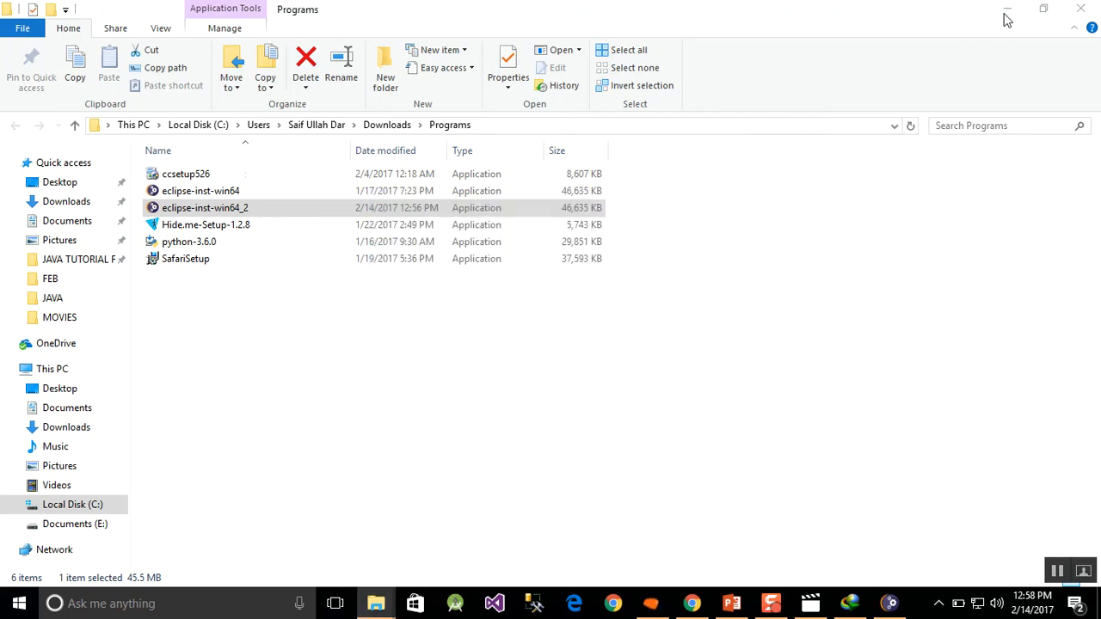
click(1006, 15)
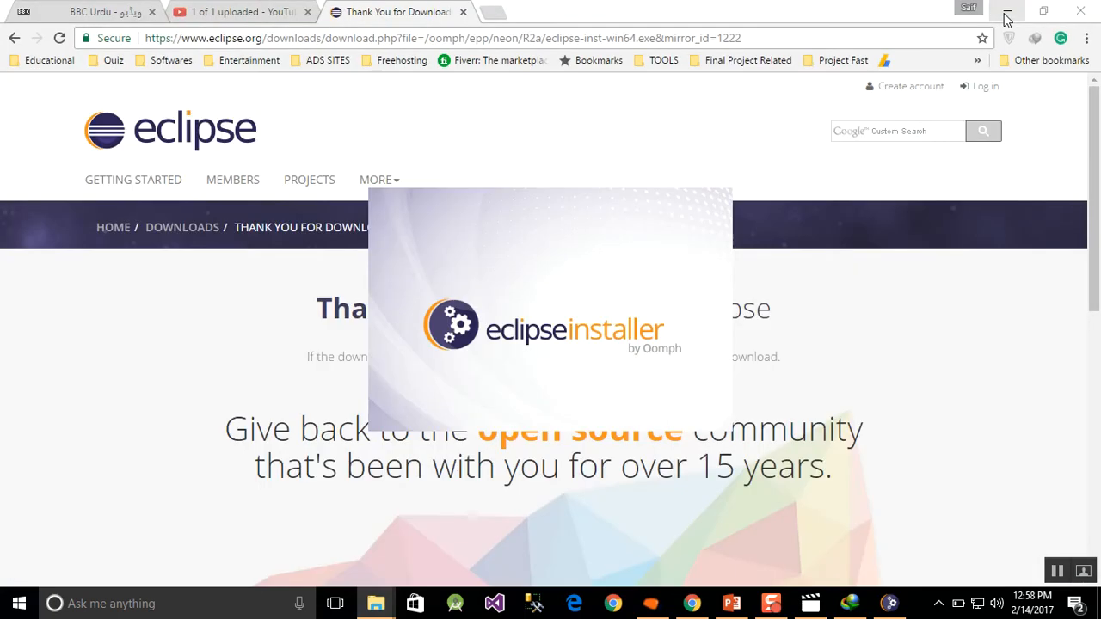
click(1005, 13)
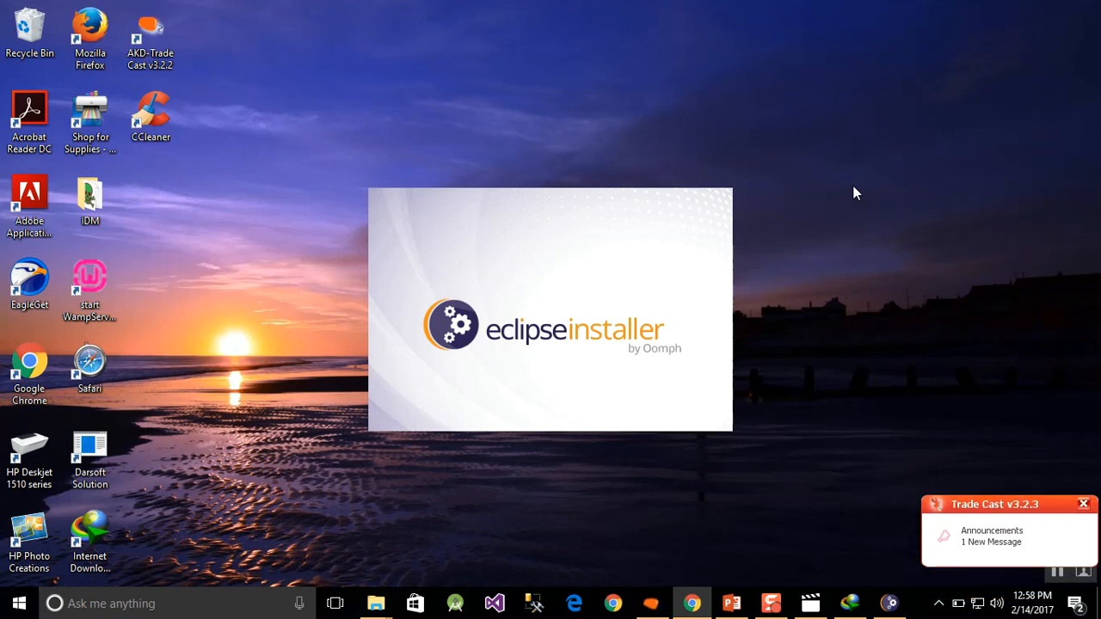
mouse_move(889, 603)
click(1081, 503)
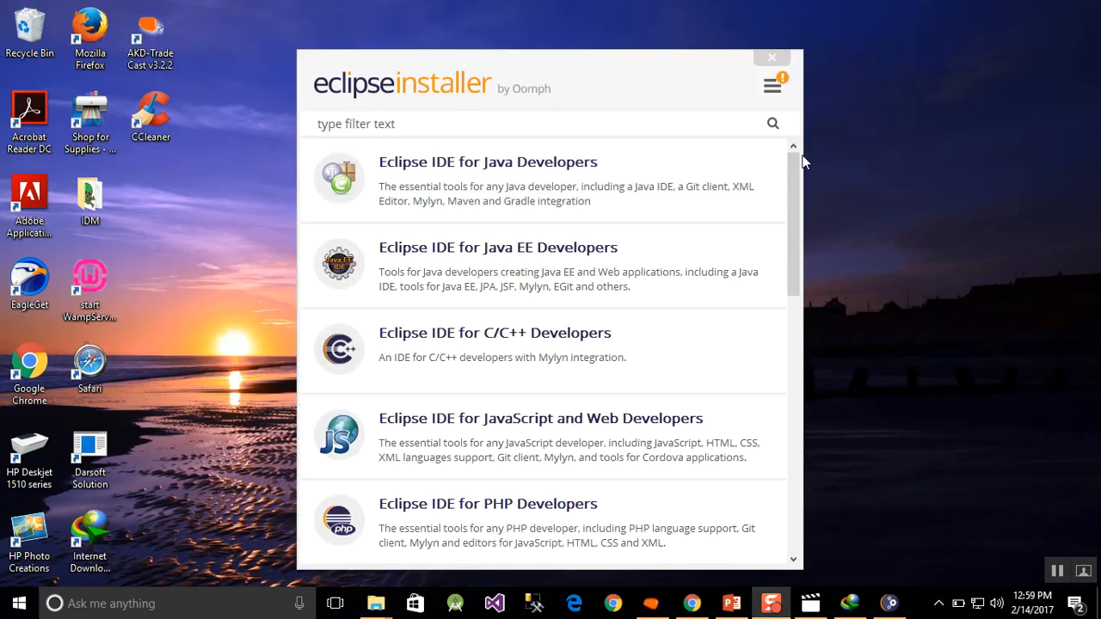
Install Eclipse IDE for Java Developers with the default folder and shortcut options, accepting the Eclipse Foundation Software User Agreement.
drag(794, 171, 796, 273)
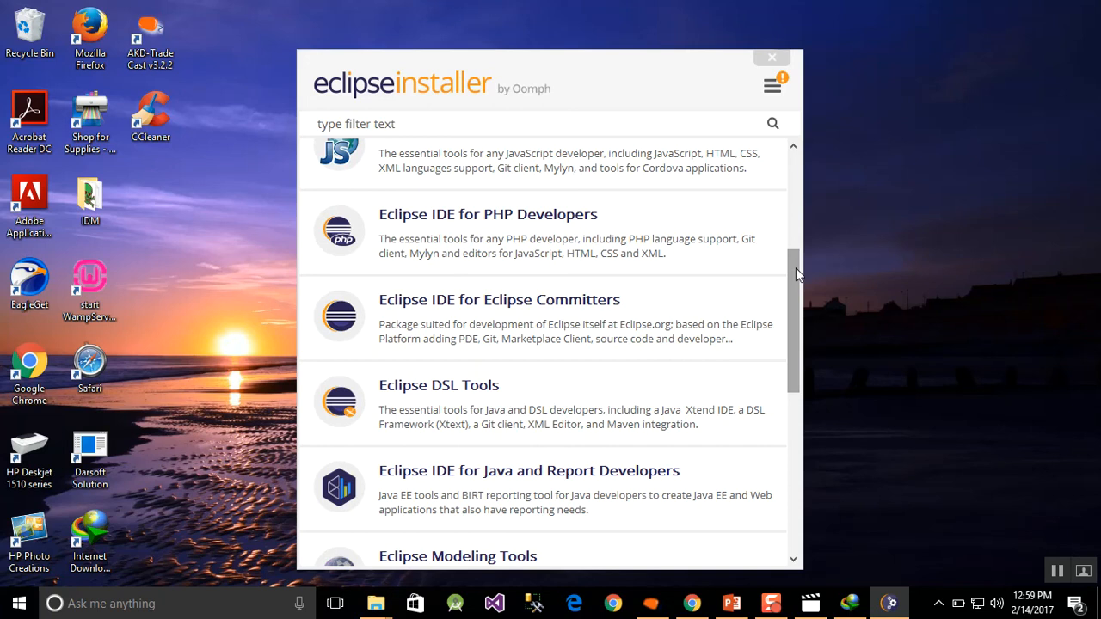
drag(797, 273, 797, 365)
drag(798, 372, 820, 160)
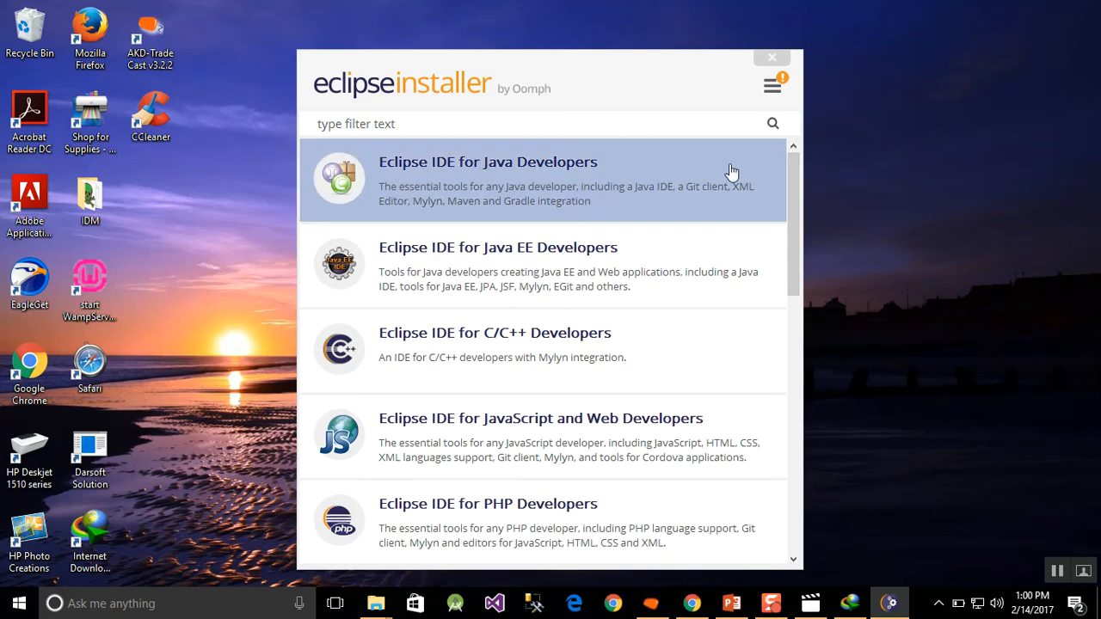
click(509, 173)
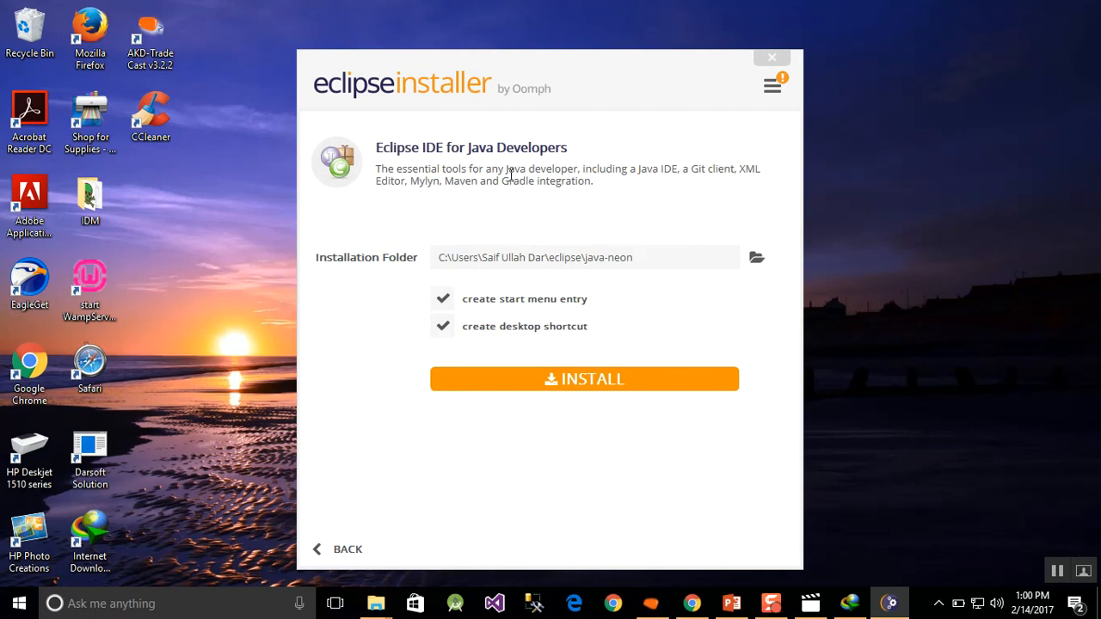
click(583, 383)
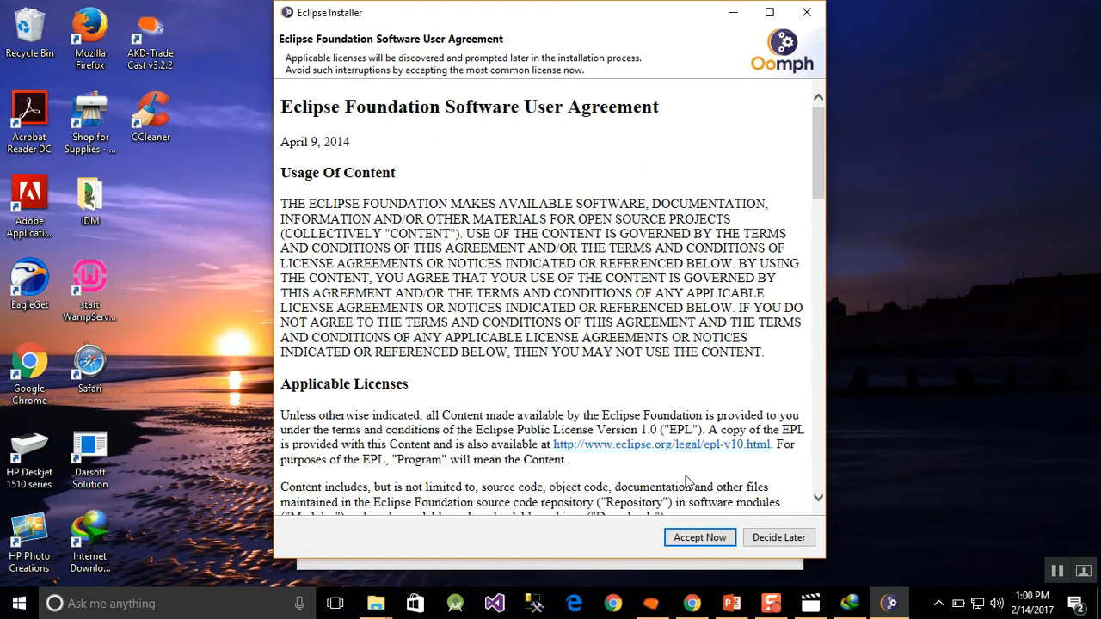
click(699, 537)
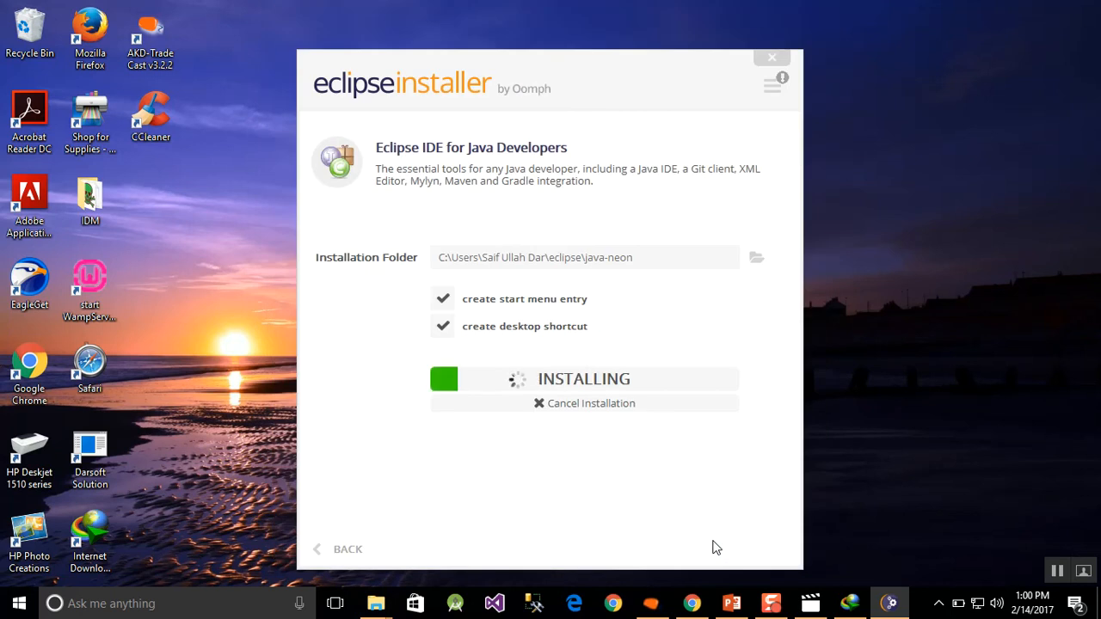